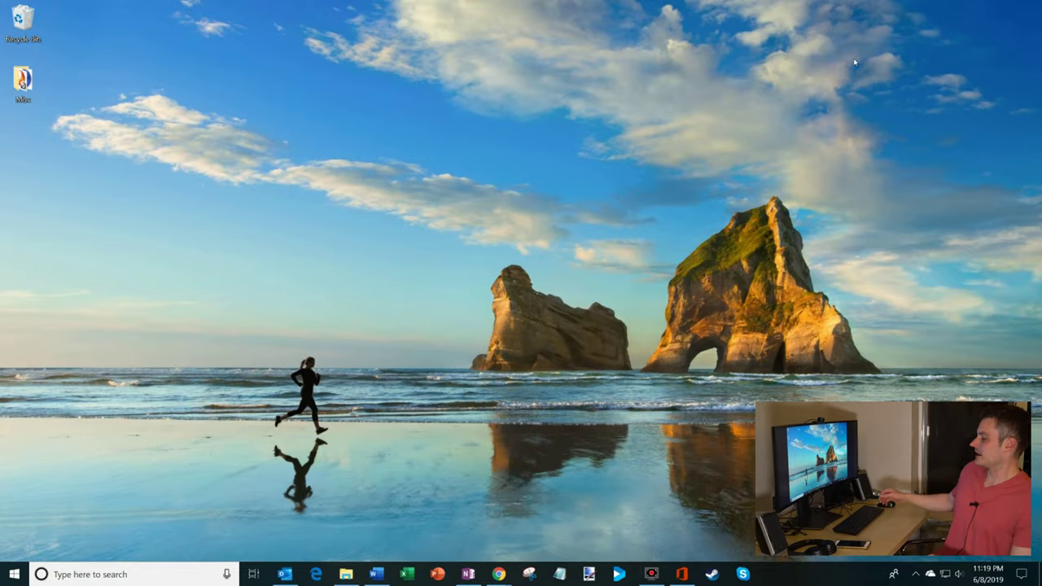
Switch to Word and look over the resume's photo, name heading, subtitle and education section
{"action": "left_click", "coordinate": [380, 580]}
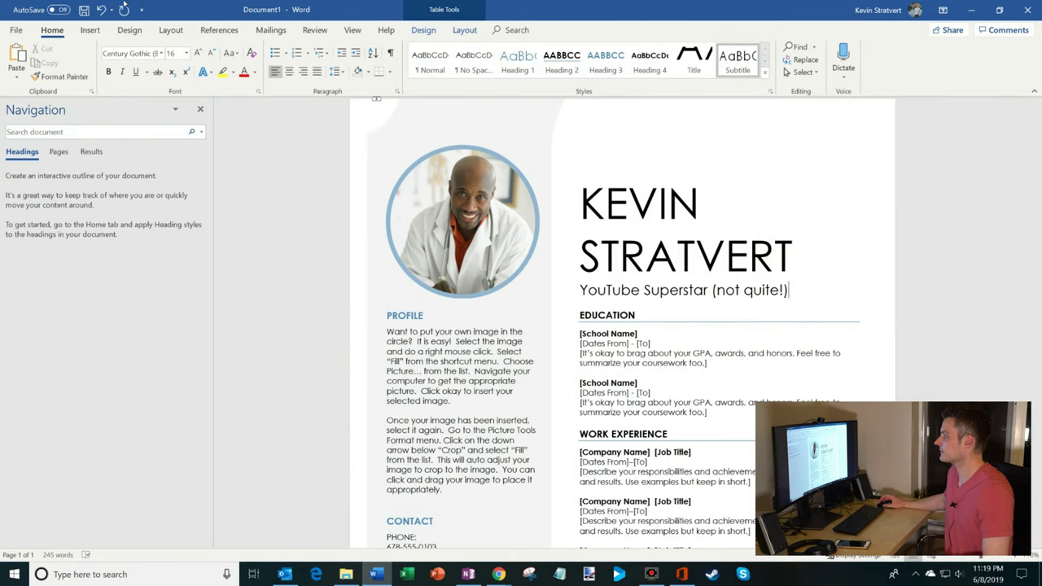
{"action": "left_click", "coordinate": [748, 196]}
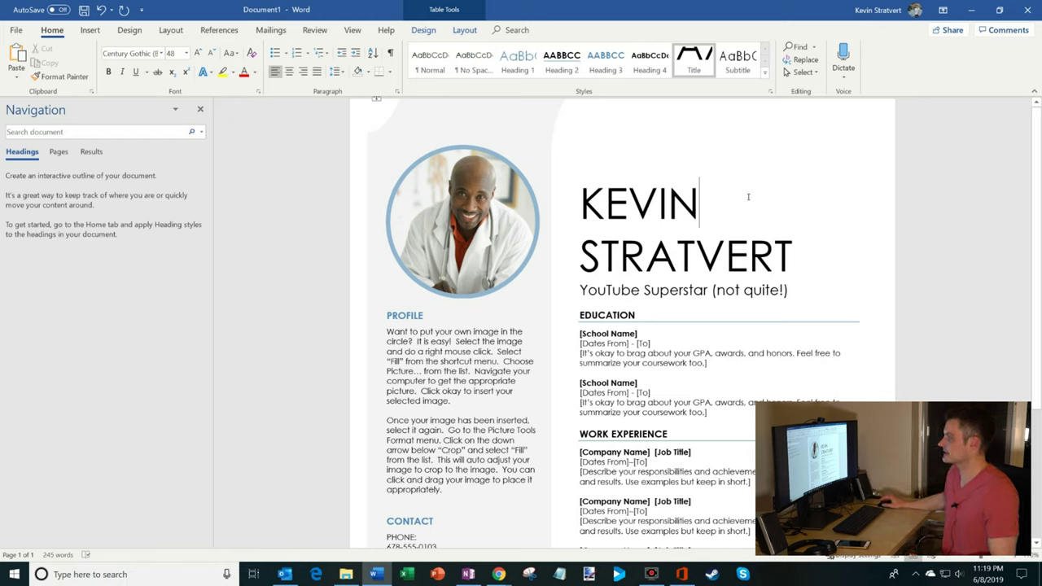
{"action": "left_click", "coordinate": [465, 237]}
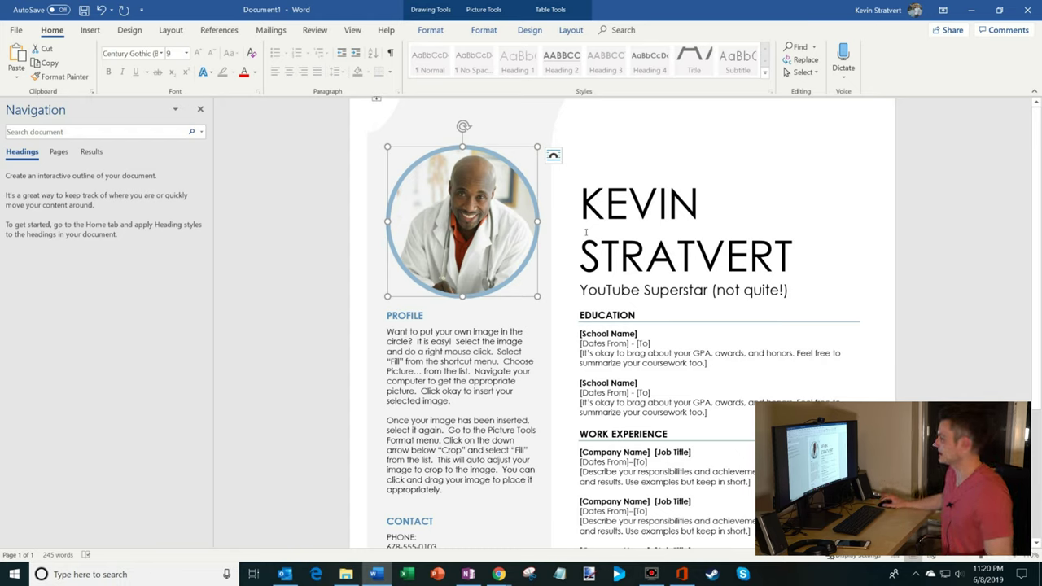
{"action": "triple_click", "coordinate": [585, 210]}
{"action": "left_click", "coordinate": [779, 261]}
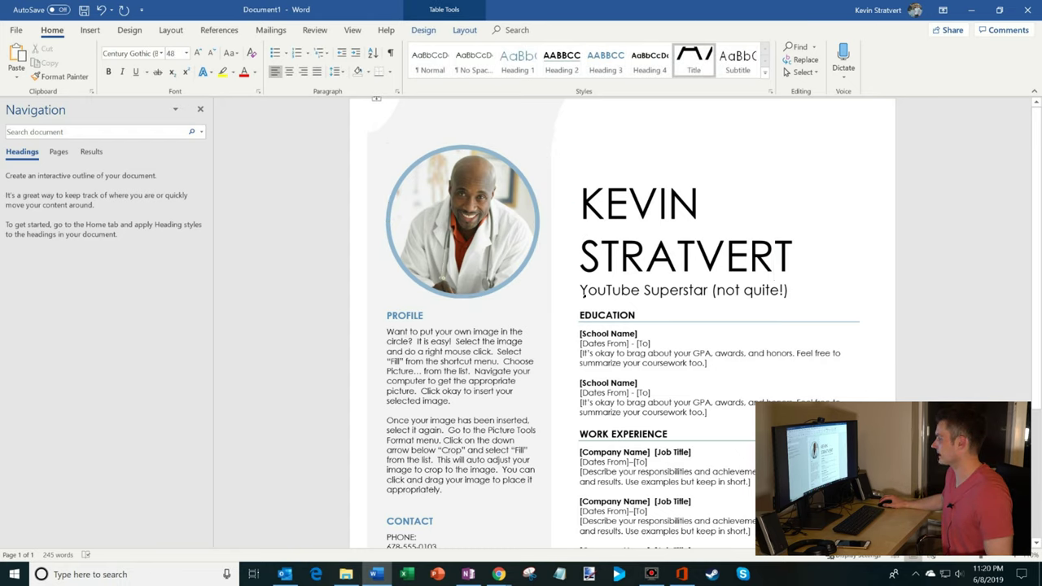
{"action": "left_click_drag", "start_coordinate": [585, 295], "coordinate": [712, 295]}
{"action": "left_click", "coordinate": [724, 291]}
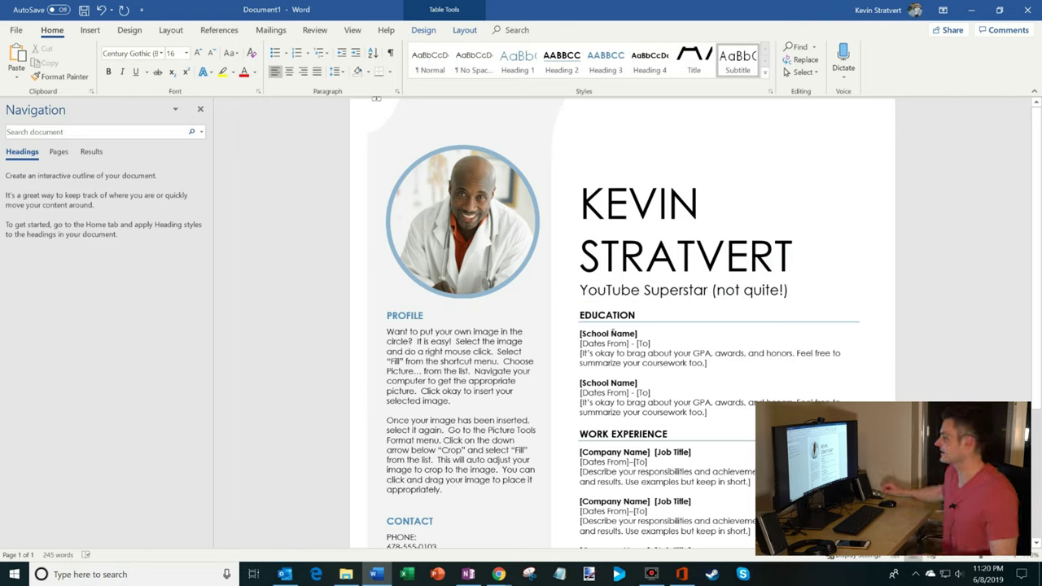
{"action": "scroll", "coordinate": [601, 280], "scroll_direction": "down", "scroll_amount": 3}
{"action": "scroll", "coordinate": [600, 280], "scroll_direction": "up", "scroll_amount": 3}
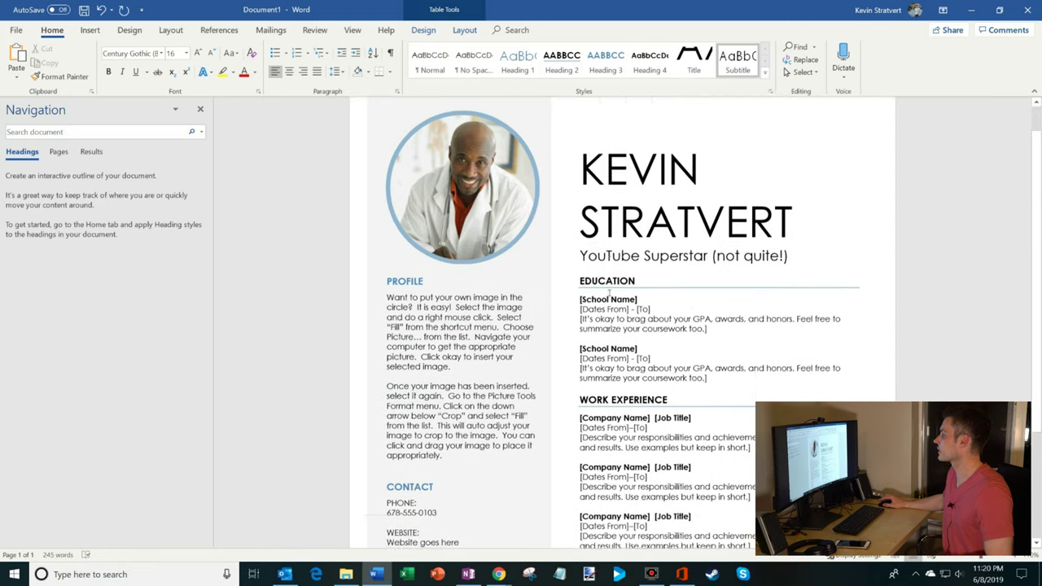
{"action": "left_click", "coordinate": [641, 239]}
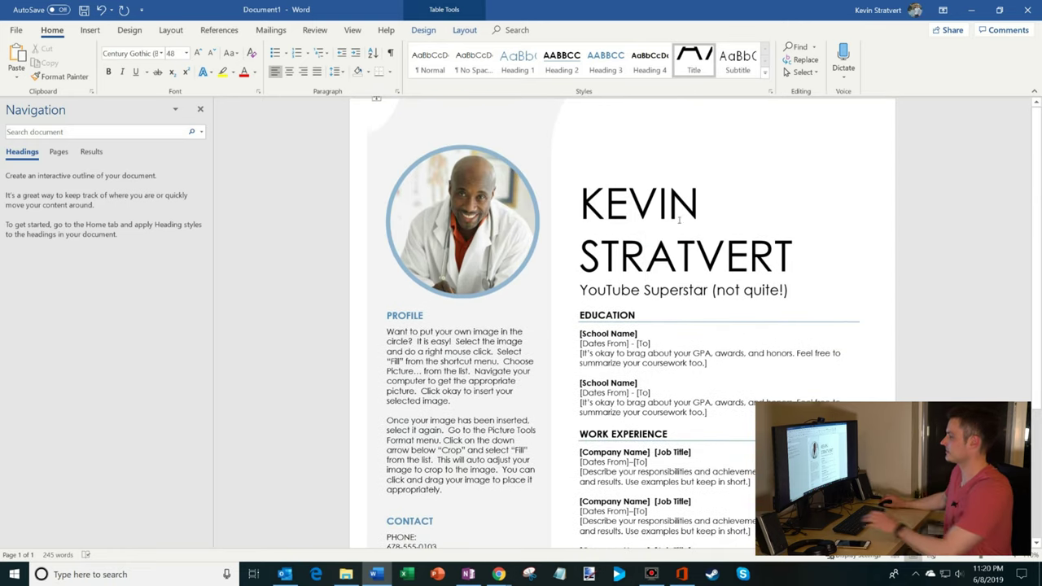
{"action": "left_click", "coordinate": [821, 293]}
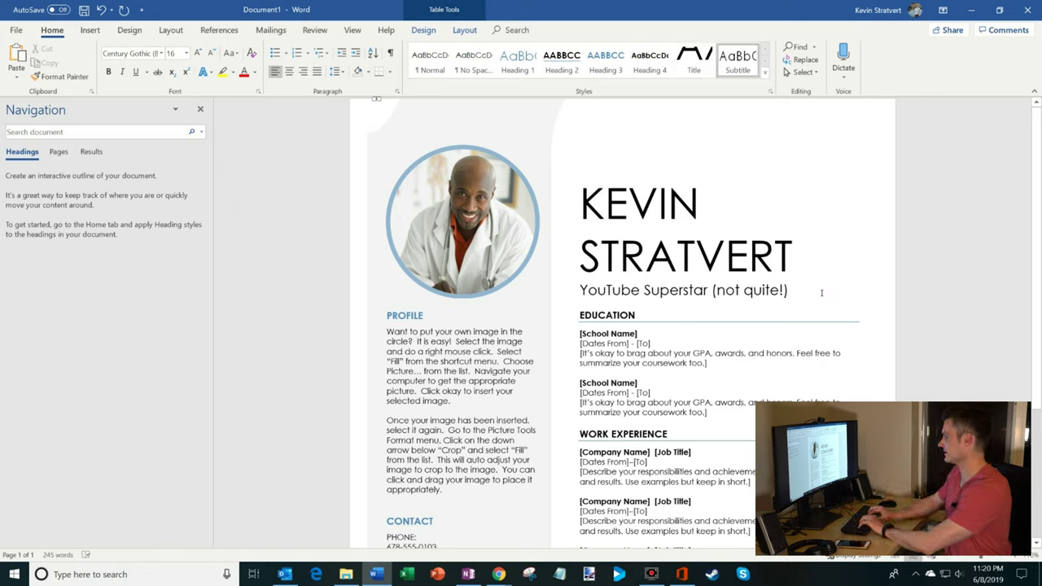
{"action": "type", "text": "... fsd"}
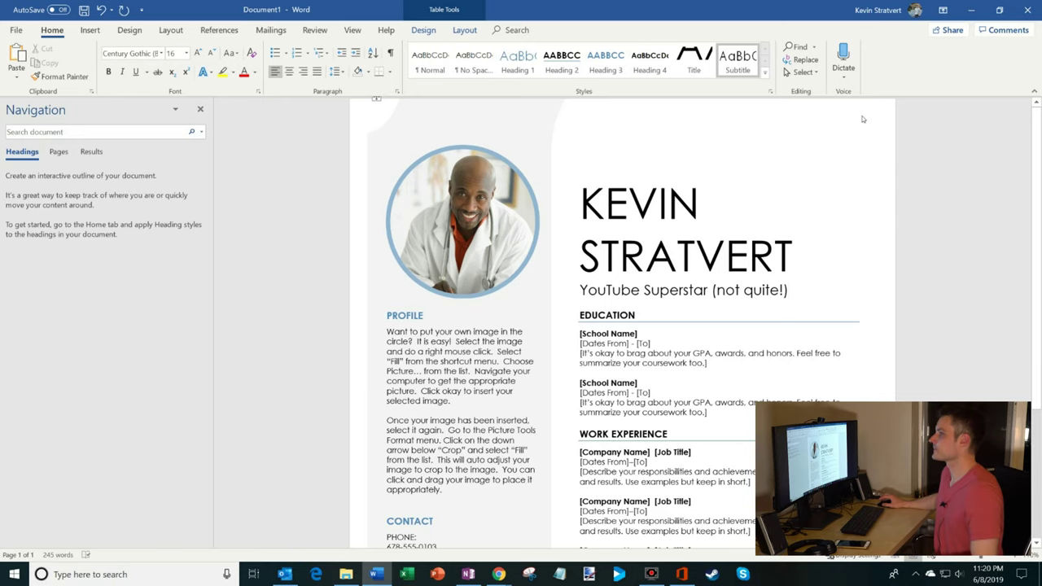
Start saving the resume under a new file and choose the Desktop folder as the destination, keeping the suggested file name
{"action": "left_click", "coordinate": [16, 30]}
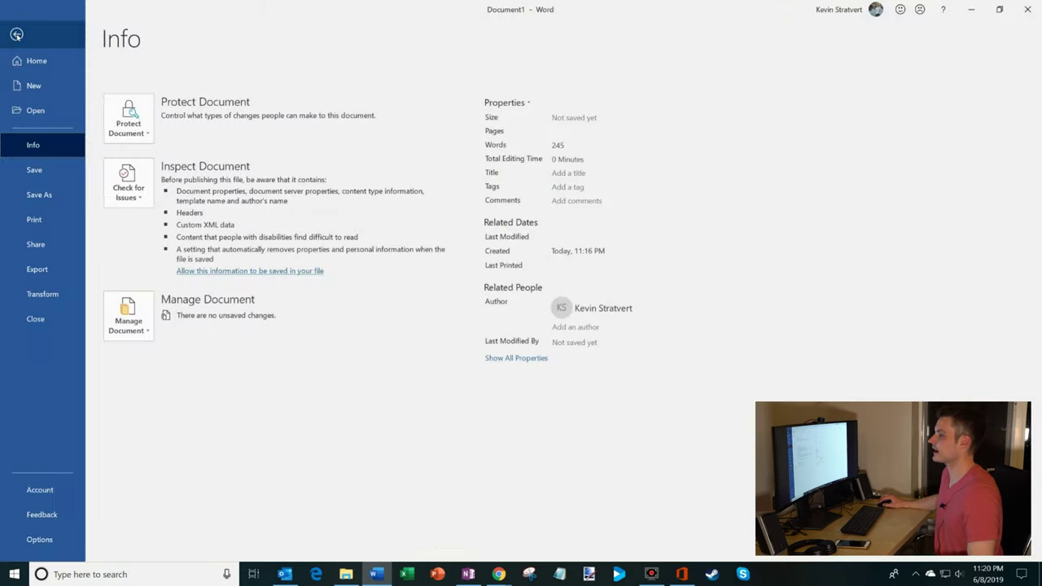
{"action": "left_click", "coordinate": [65, 201]}
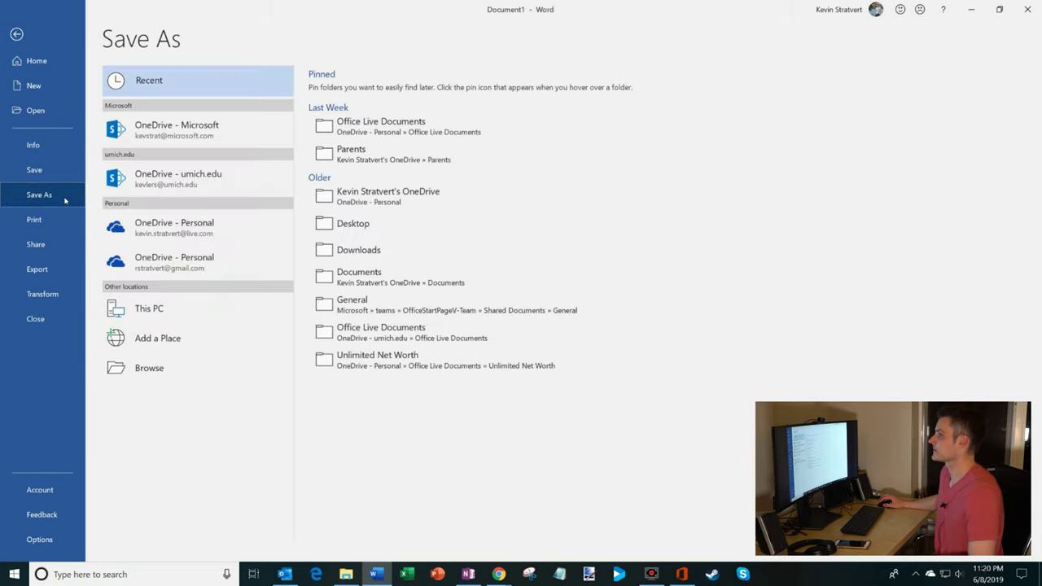
{"action": "left_click", "coordinate": [186, 368]}
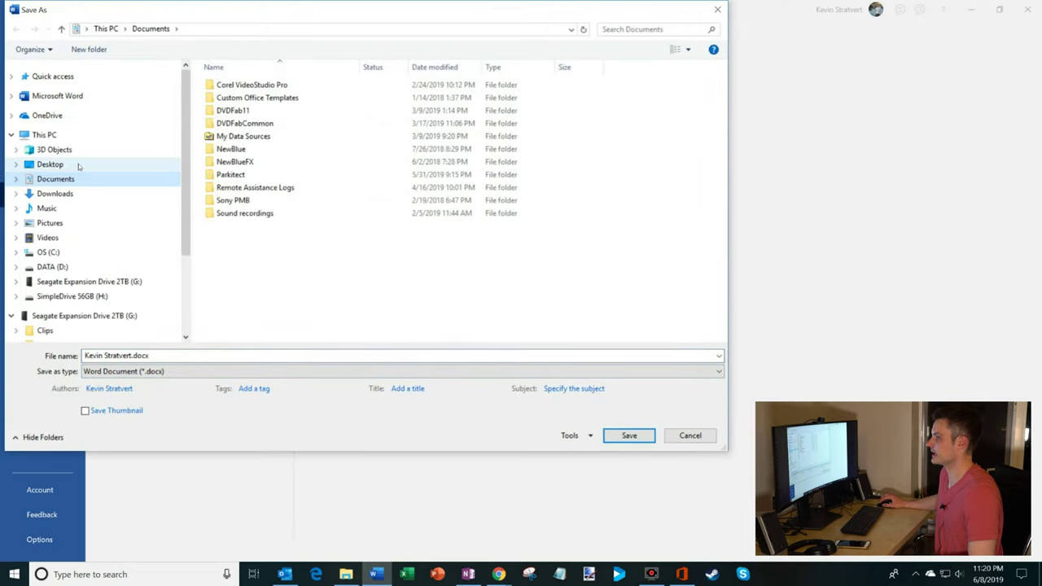
{"action": "left_click", "coordinate": [79, 165]}
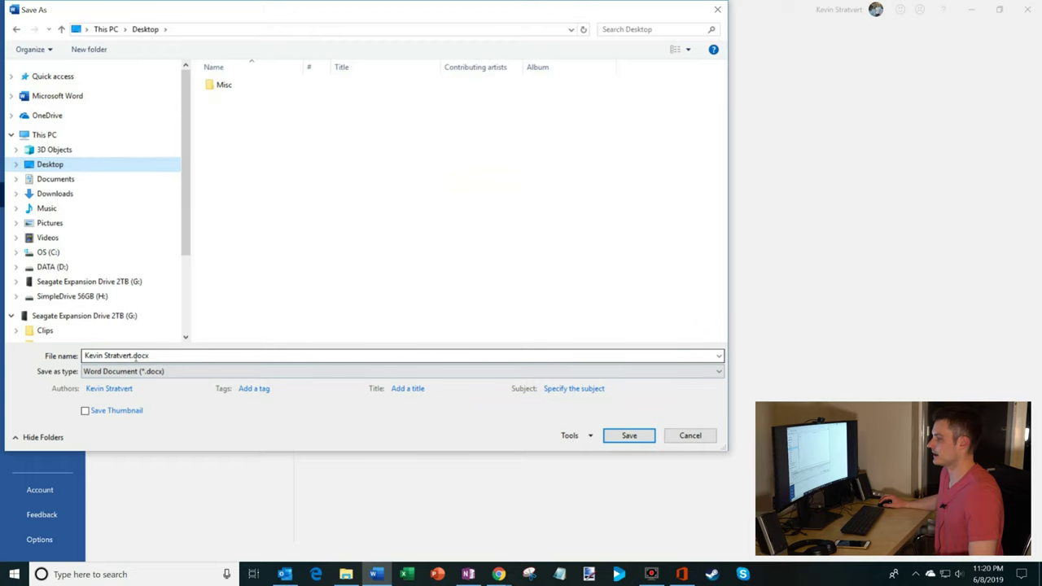
{"action": "left_click", "coordinate": [113, 355]}
{"action": "left_click", "coordinate": [261, 356]}
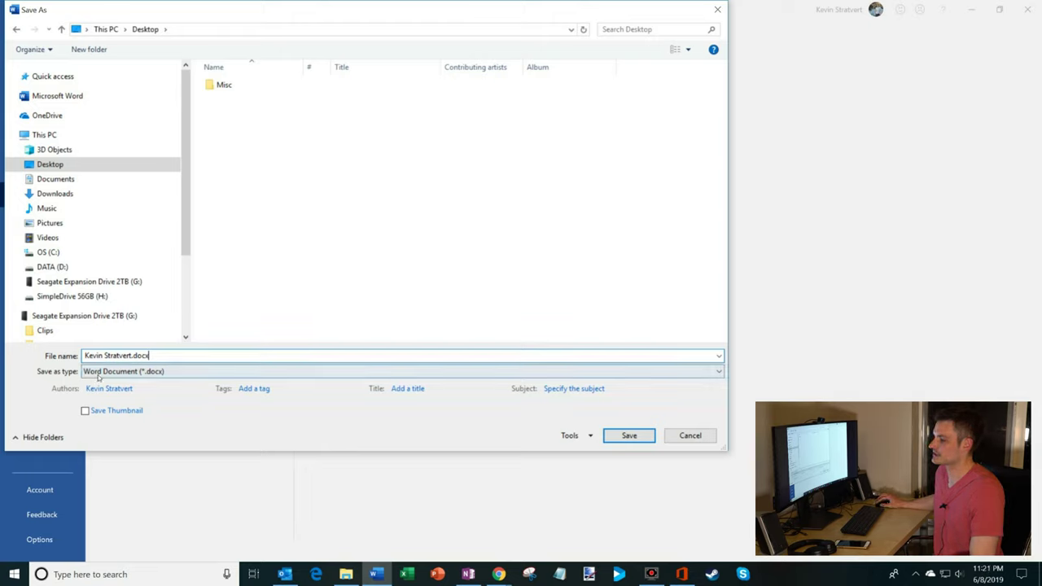
Set the save format to PDF (*.pdf), keeping the suggested file name
{"action": "left_click", "coordinate": [162, 371]}
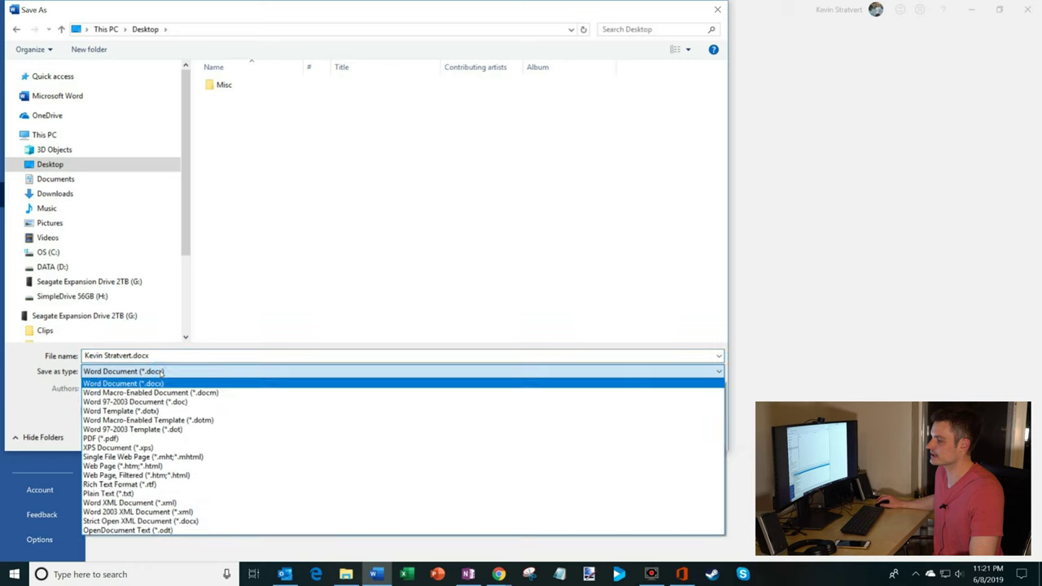
{"action": "left_click", "coordinate": [153, 442]}
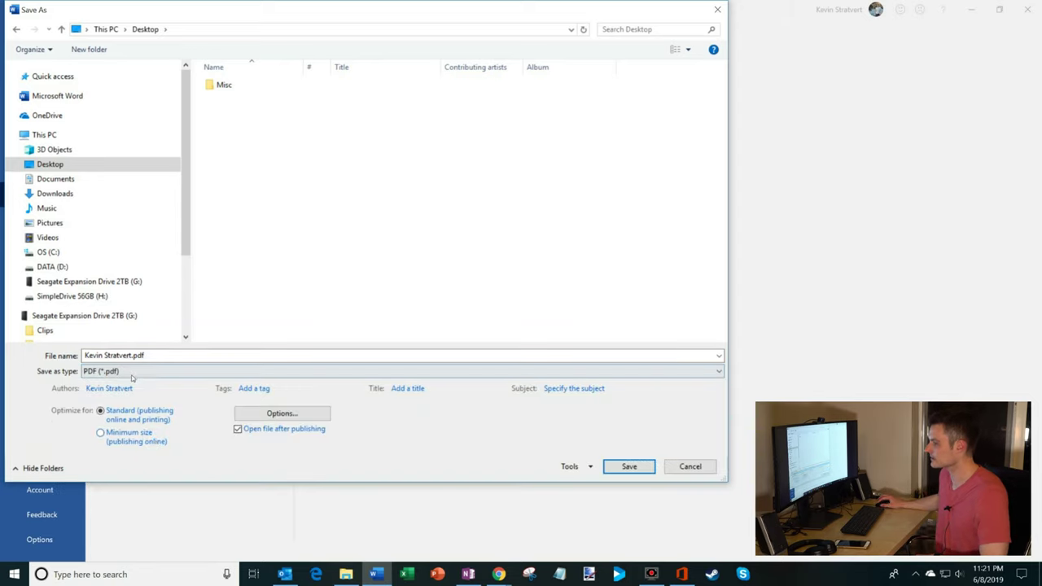
{"action": "left_click", "coordinate": [156, 357]}
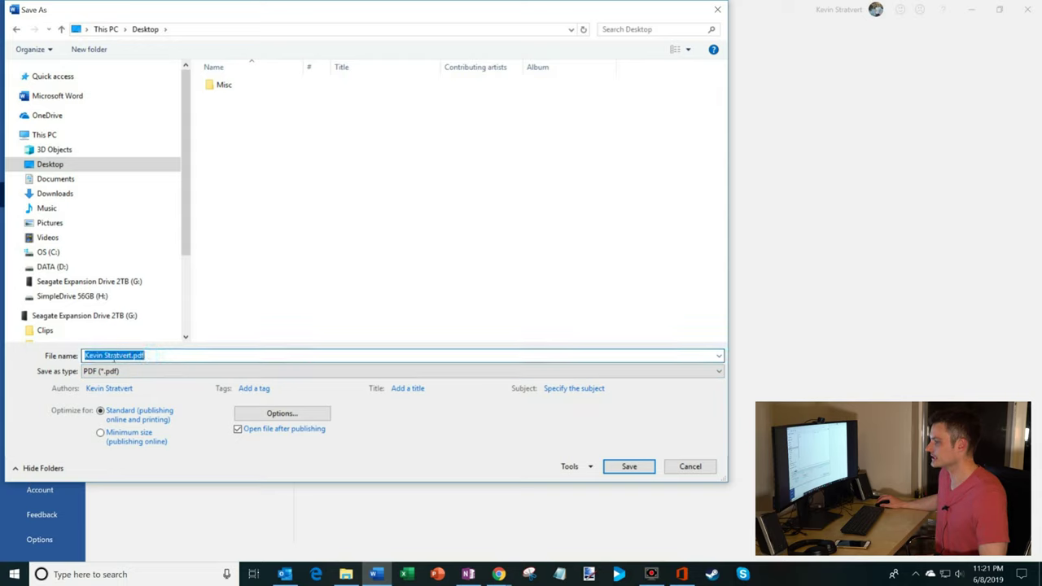
{"action": "left_click", "coordinate": [109, 356]}
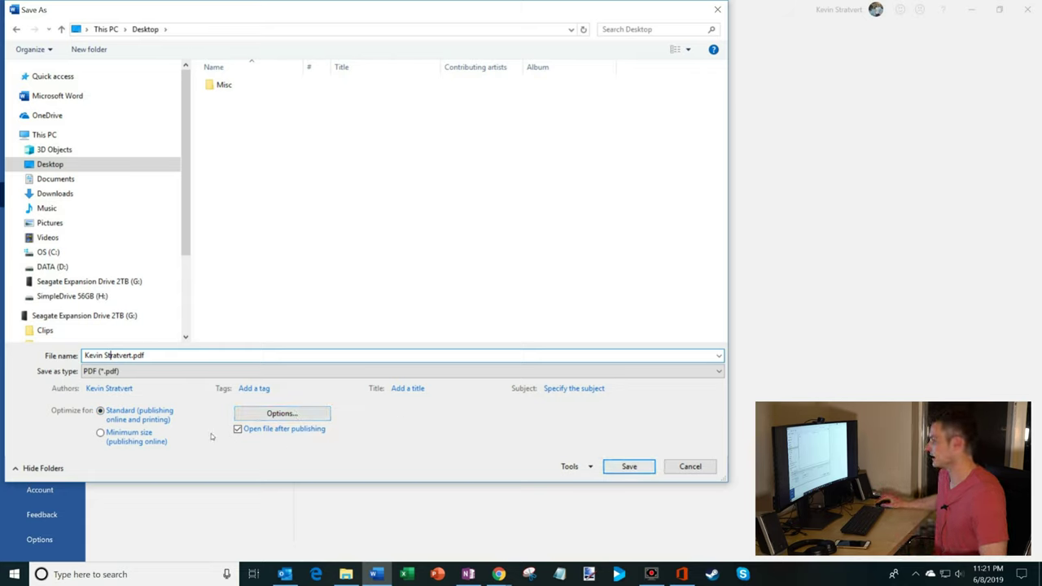
Check the PDF publishing options without changing them and save the resume as a PDF on the Desktop
{"action": "left_click", "coordinate": [299, 414]}
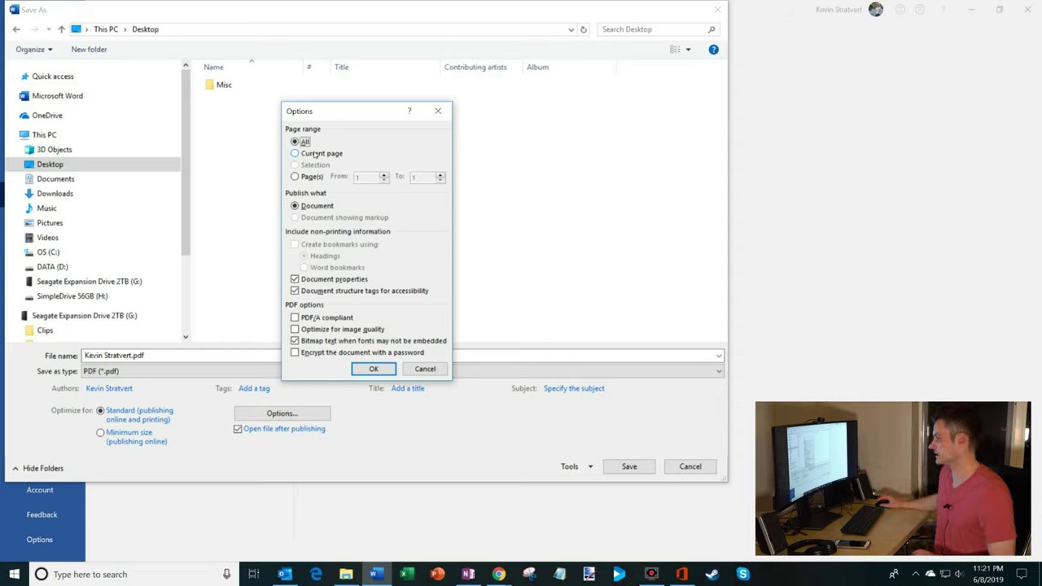
{"action": "left_click", "coordinate": [424, 368]}
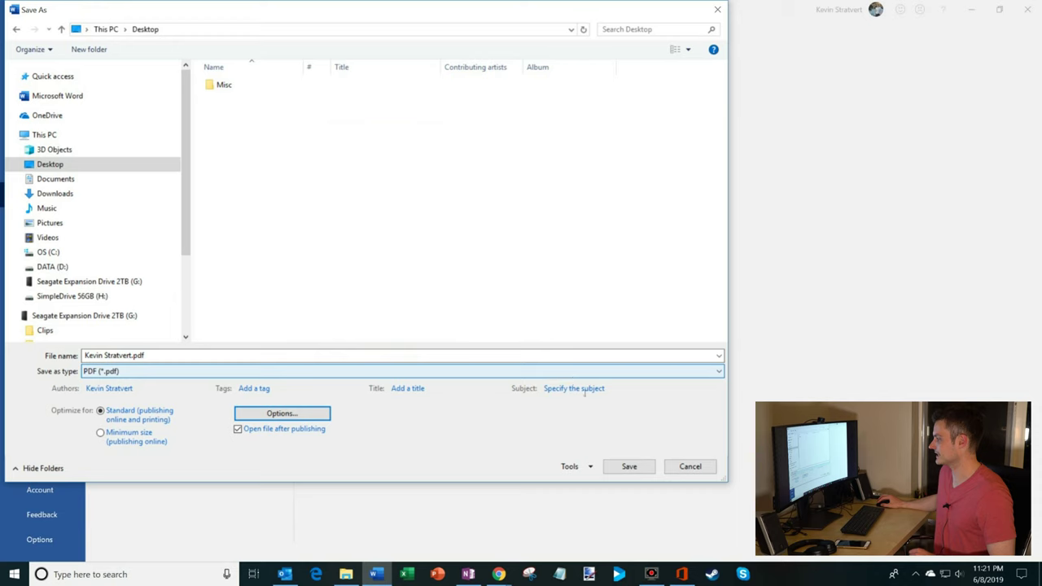
{"action": "left_click", "coordinate": [633, 469]}
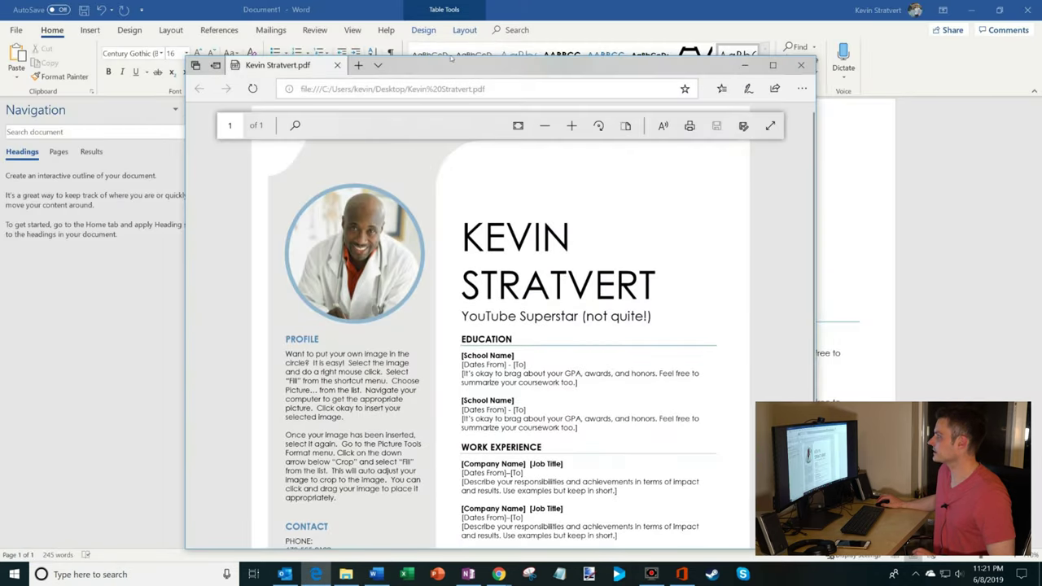
Examine the exported PDF in the browser window and test whether its name heading can be selected
{"action": "left_click_drag", "start_coordinate": [453, 70], "coordinate": [453, 38]}
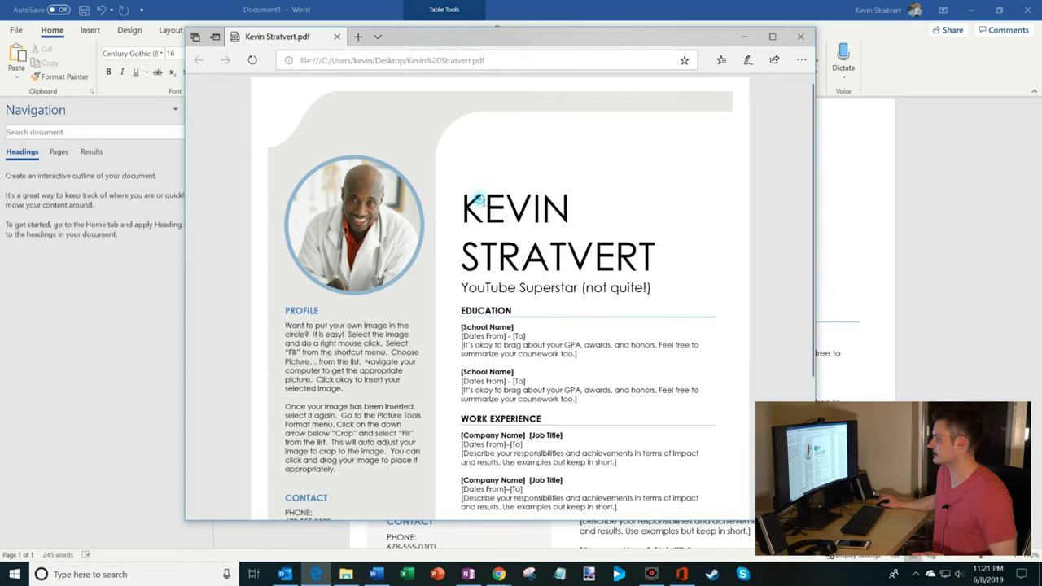
{"action": "left_click_drag", "start_coordinate": [464, 195], "coordinate": [651, 286]}
{"action": "left_click", "coordinate": [654, 281]}
{"action": "left_click_drag", "start_coordinate": [602, 37], "coordinate": [665, 73]}
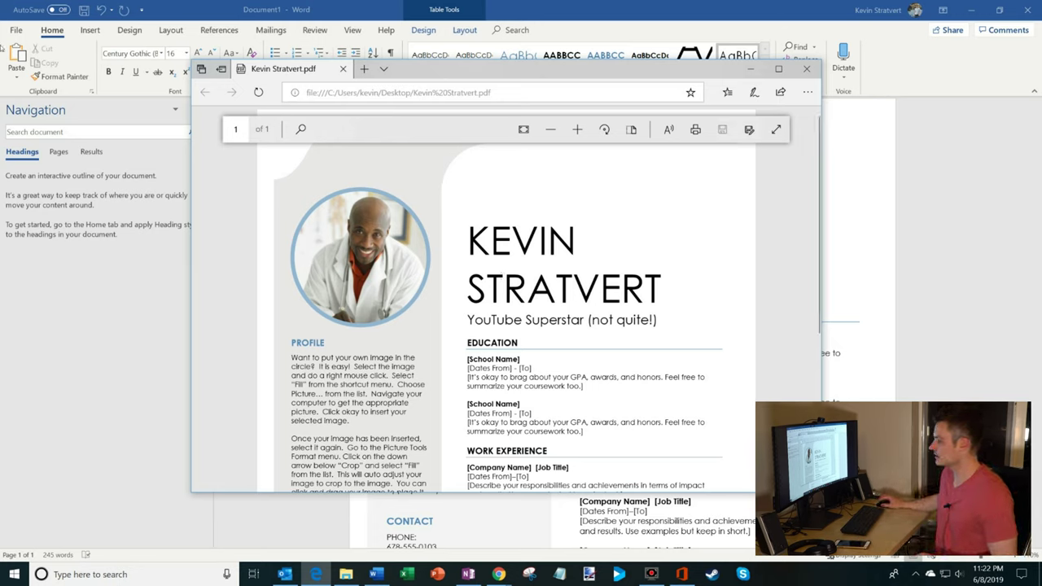
Switch to the Chrome window showing the Microsoft Office home page and maximize it
{"action": "mouse_move", "coordinate": [498, 574]}
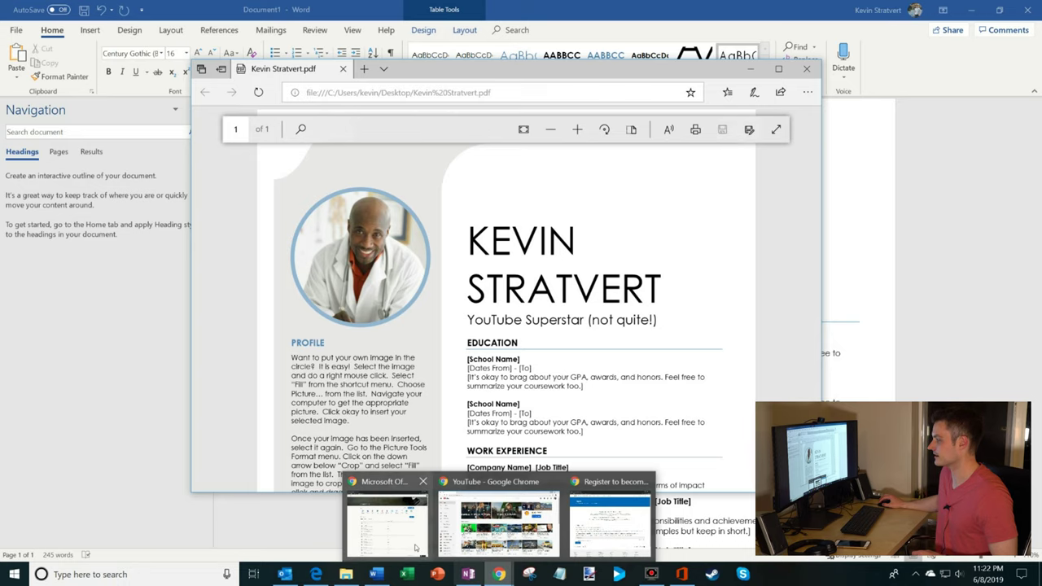
{"action": "left_click", "coordinate": [387, 513]}
{"action": "double_click", "coordinate": [903, 18]}
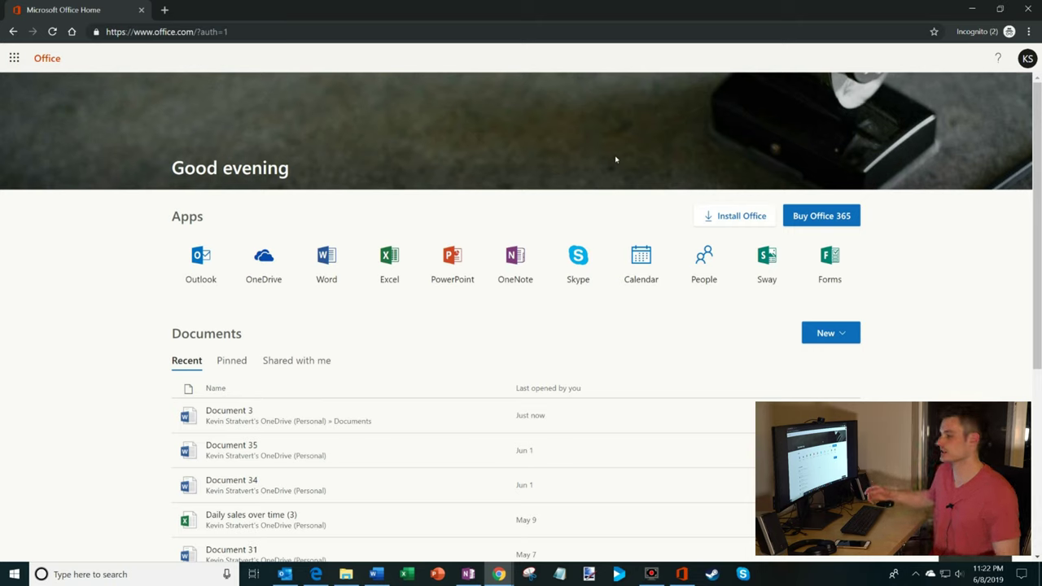
Open Word Online and create a document from the Bold monogram resume template
{"action": "left_click", "coordinate": [326, 259]}
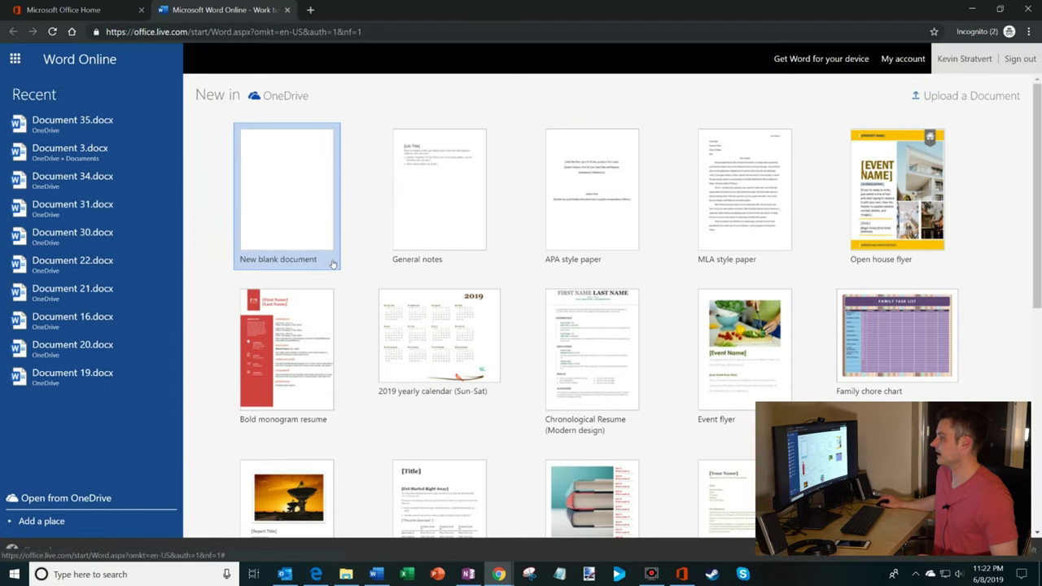
{"action": "scroll", "coordinate": [369, 267], "scroll_direction": "down", "scroll_amount": 1}
{"action": "scroll", "coordinate": [368, 267], "scroll_direction": "up", "scroll_amount": 1}
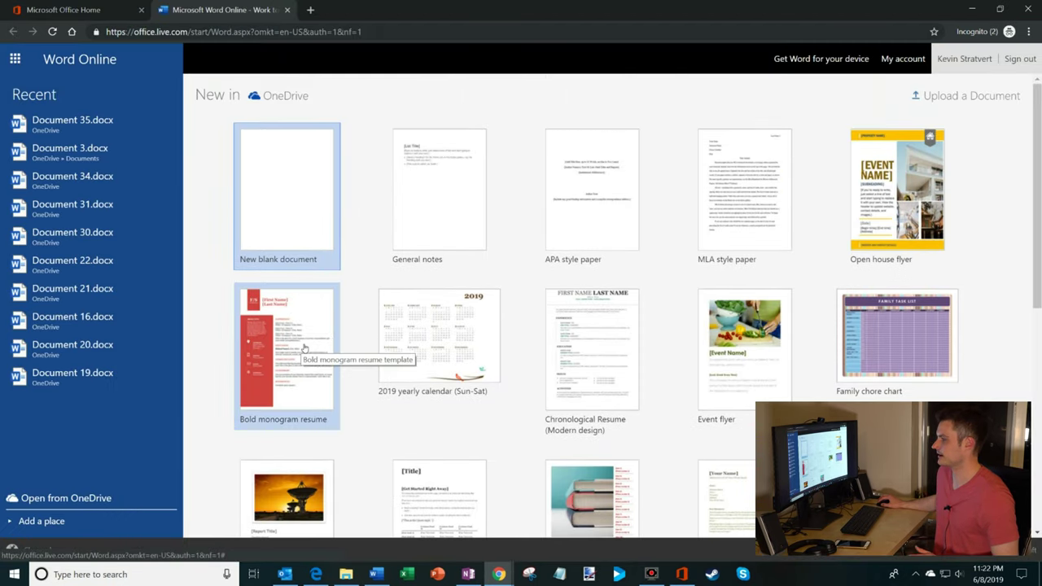
{"action": "left_click", "coordinate": [302, 345]}
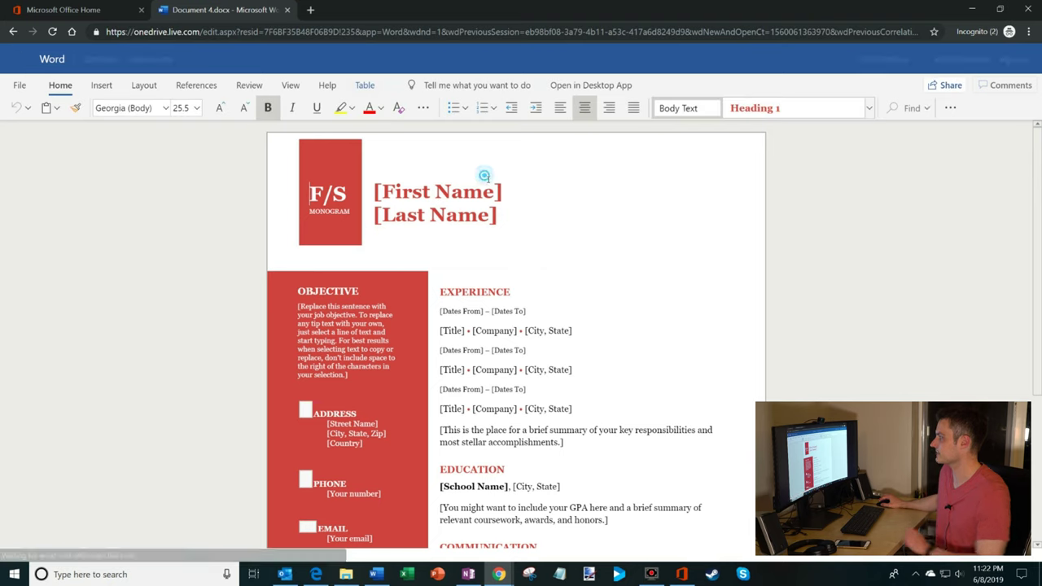
Replace the [First Name] and [Last Name] placeholders in the resume heading with the person's first and last name
{"action": "left_click_drag", "start_coordinate": [494, 192], "coordinate": [375, 192]}
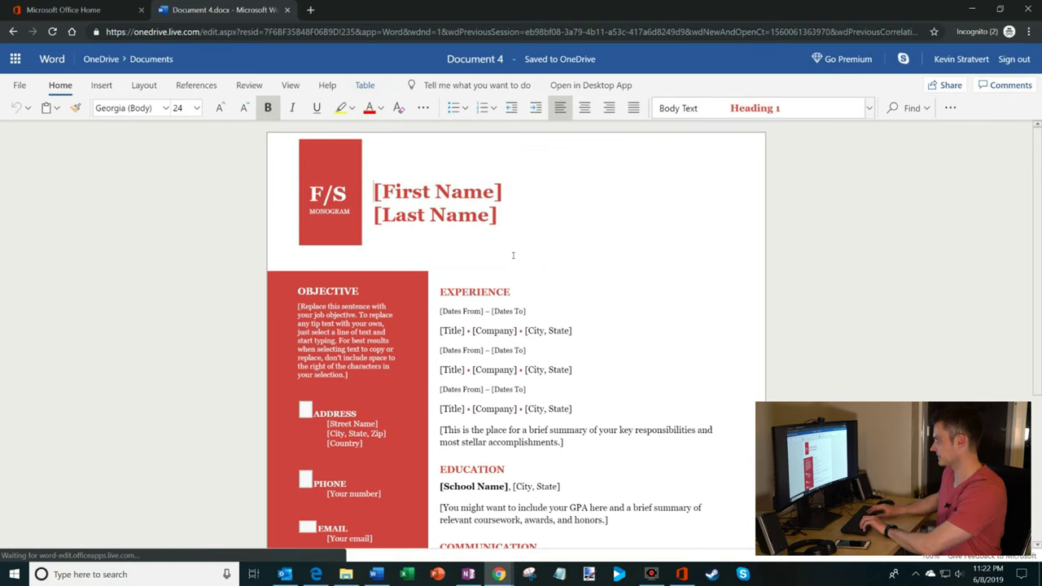
{"action": "type", "text": "Kevin "}
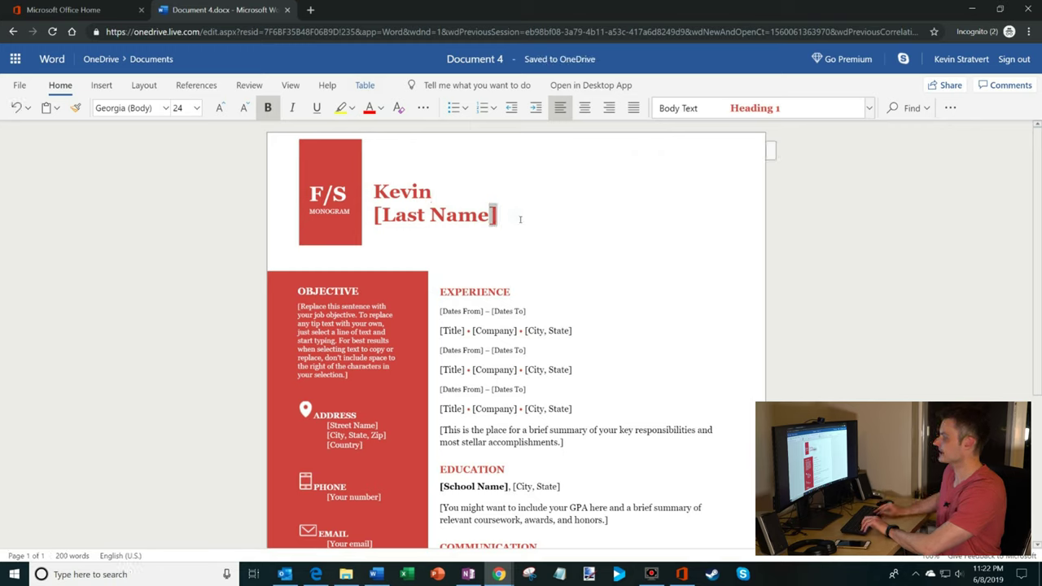
{"action": "type", "text": "Stratvert"}
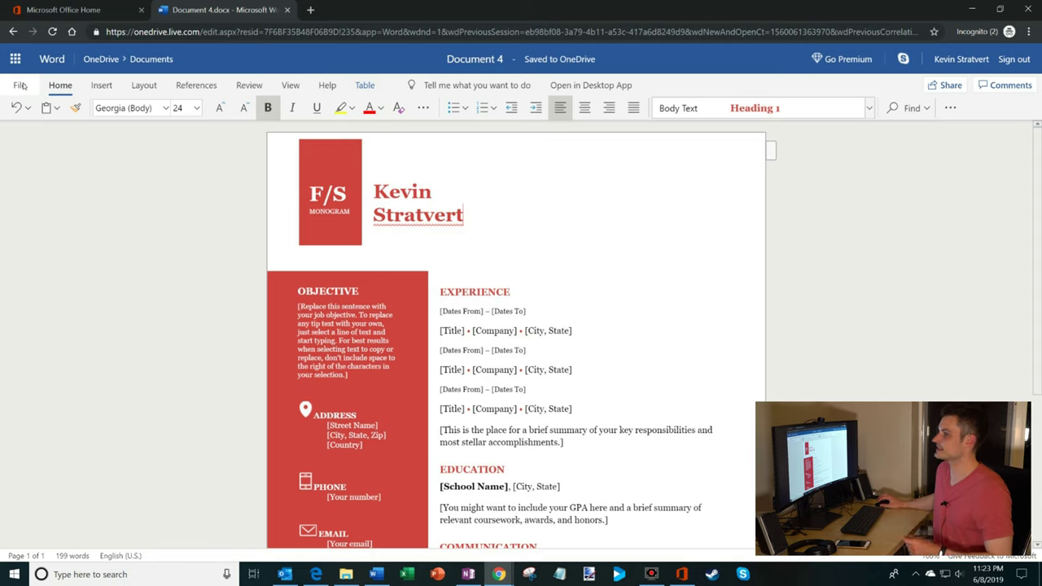
Export the online resume as a PDF and download it to the computer
{"action": "left_click", "coordinate": [21, 86]}
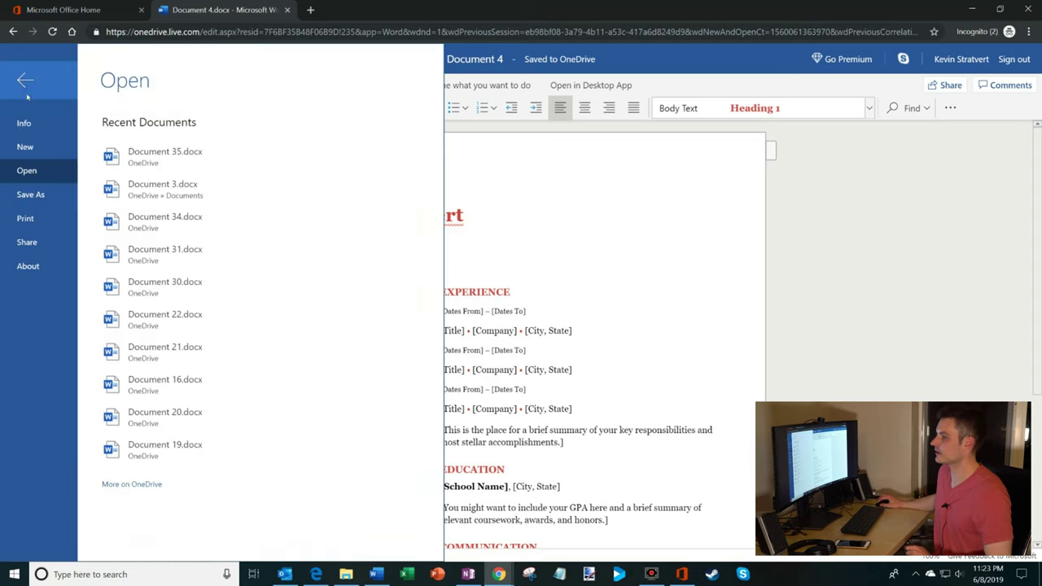
{"action": "left_click", "coordinate": [40, 195]}
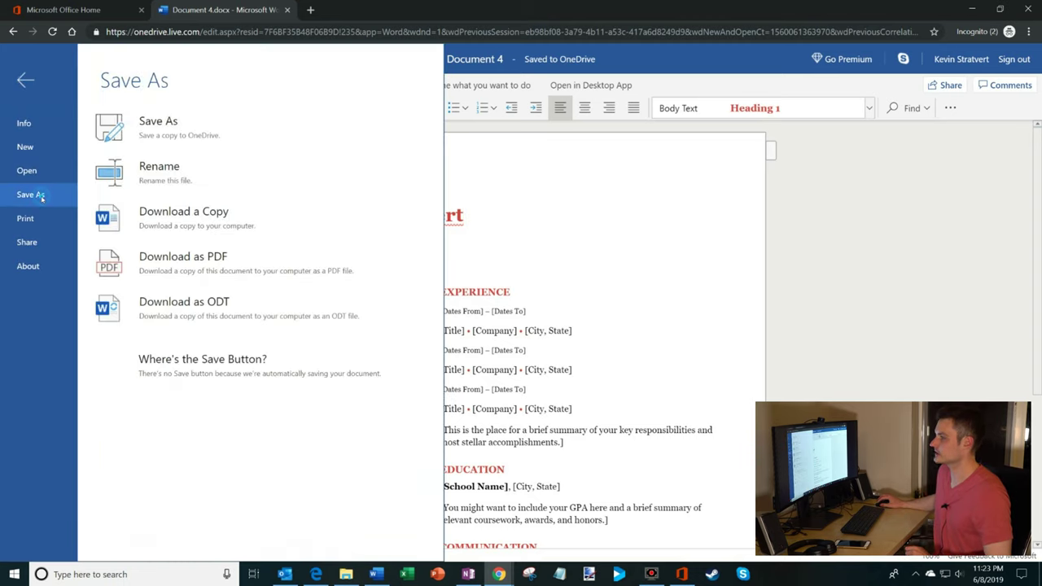
{"action": "left_click", "coordinate": [259, 266]}
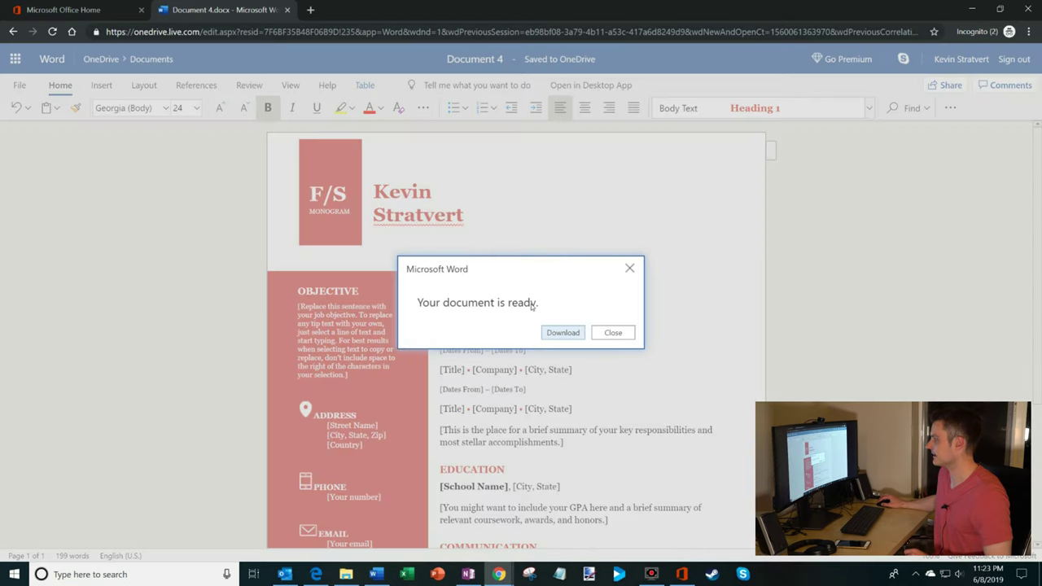
{"action": "left_click", "coordinate": [563, 333]}
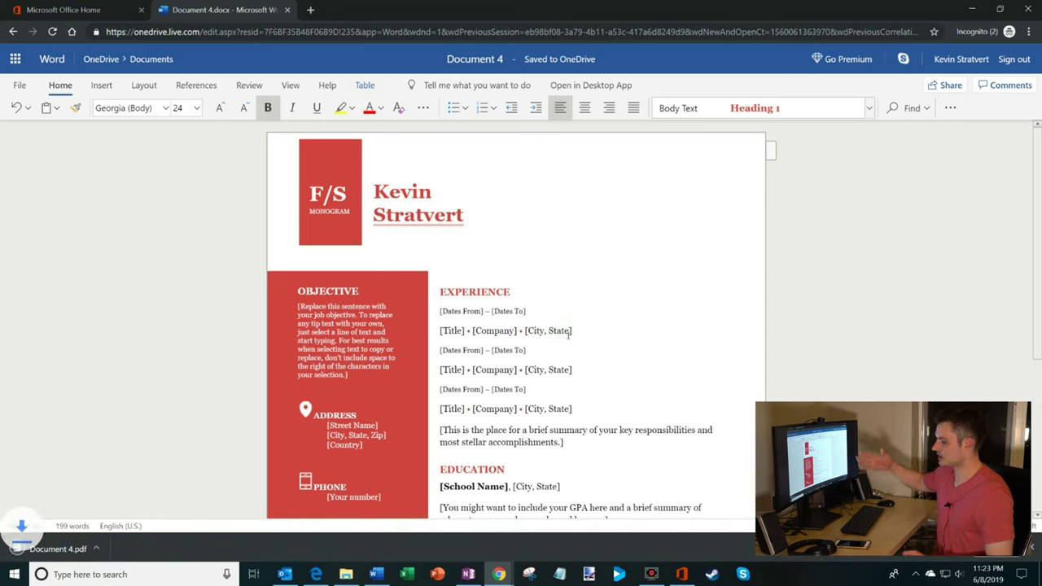
Open the downloaded Document 4.pdf and look over its page
{"action": "left_click", "coordinate": [68, 547]}
{"action": "scroll", "coordinate": [563, 329], "scroll_direction": "down", "scroll_amount": 3}
{"action": "scroll", "coordinate": [564, 330], "scroll_direction": "up", "scroll_amount": 3}
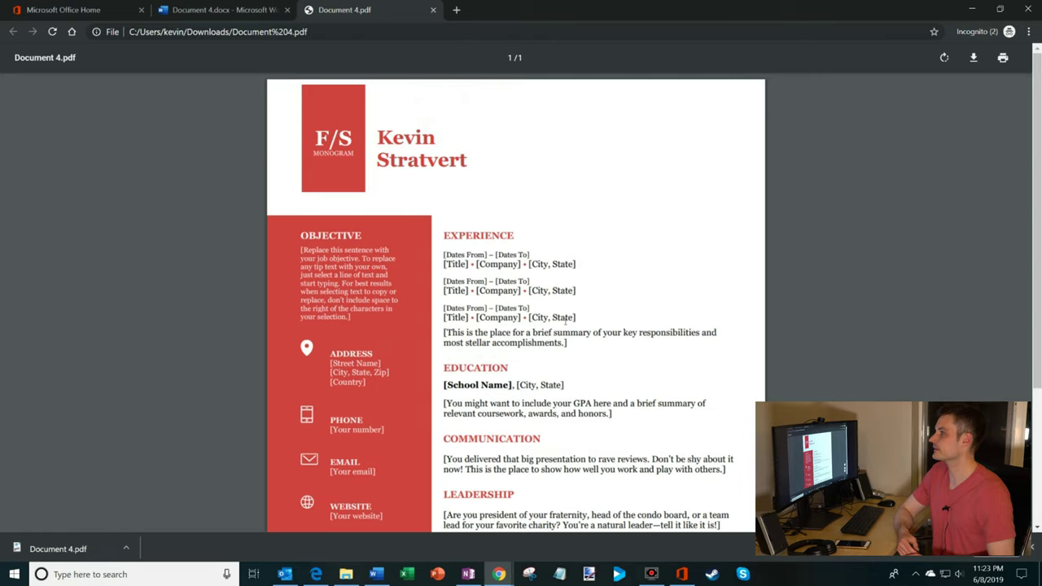